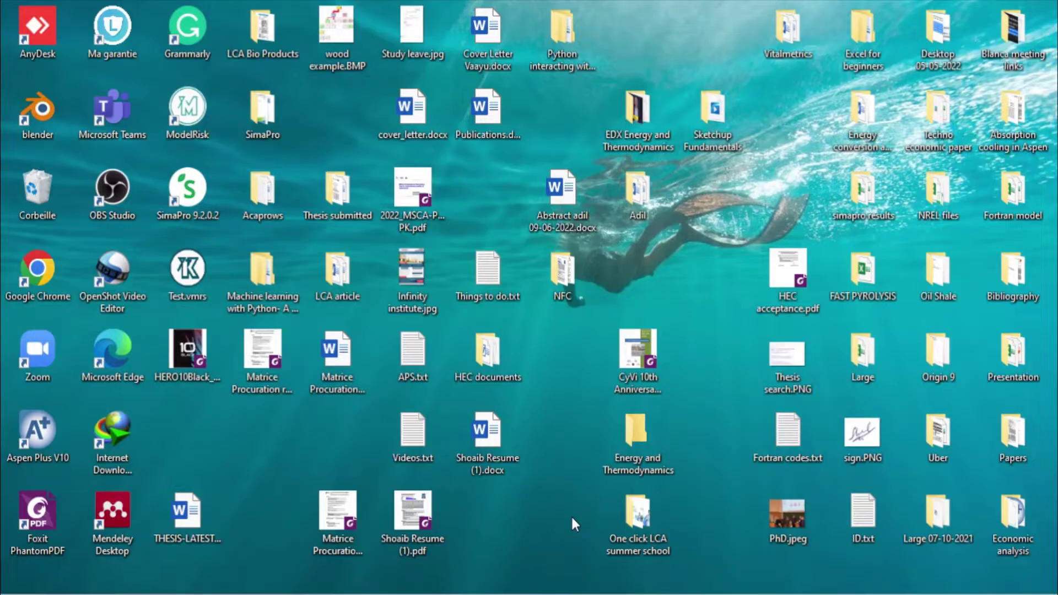
- Try launching Aspen Plus V10, then dismiss the registration window and the license checkout errors
right_click(34, 446)
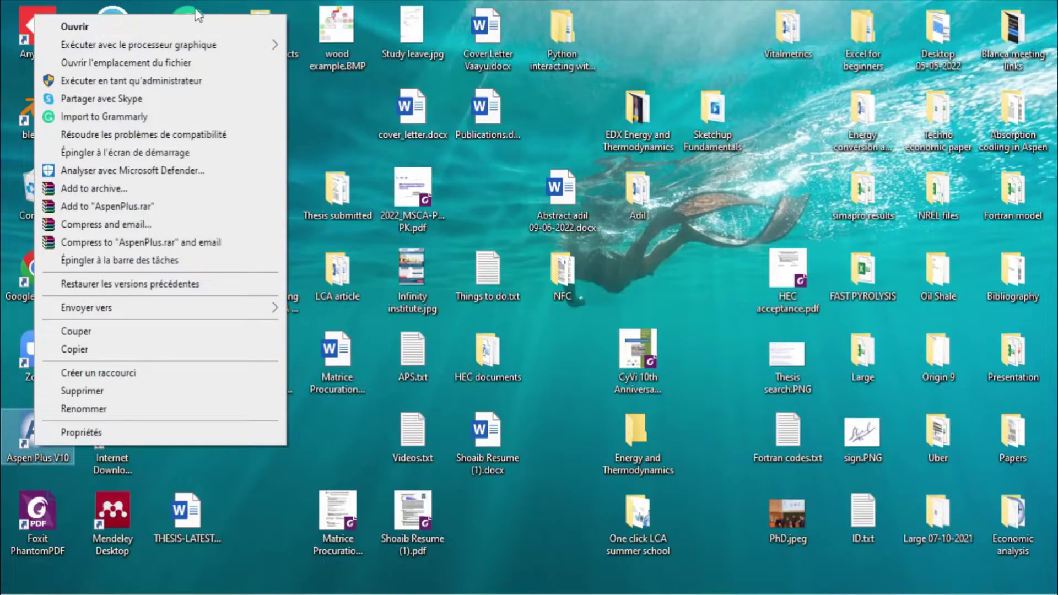
click(199, 25)
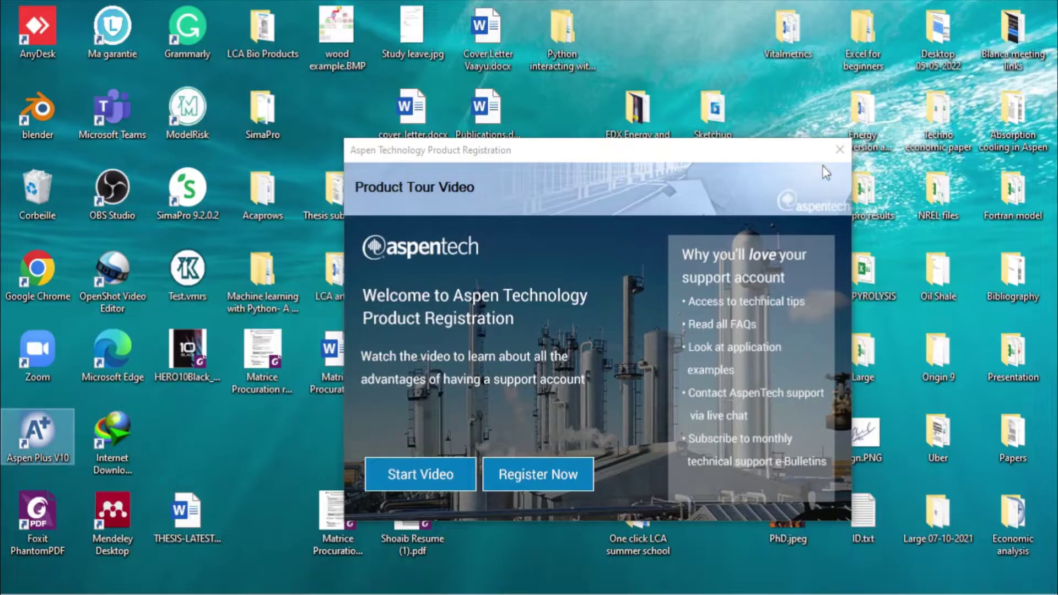
click(839, 149)
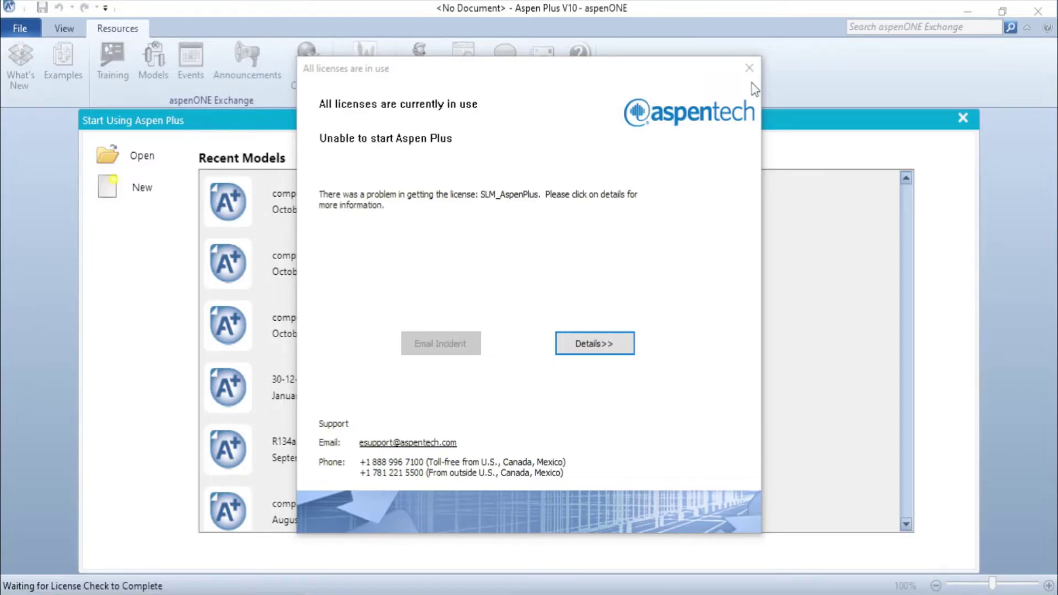
click(749, 68)
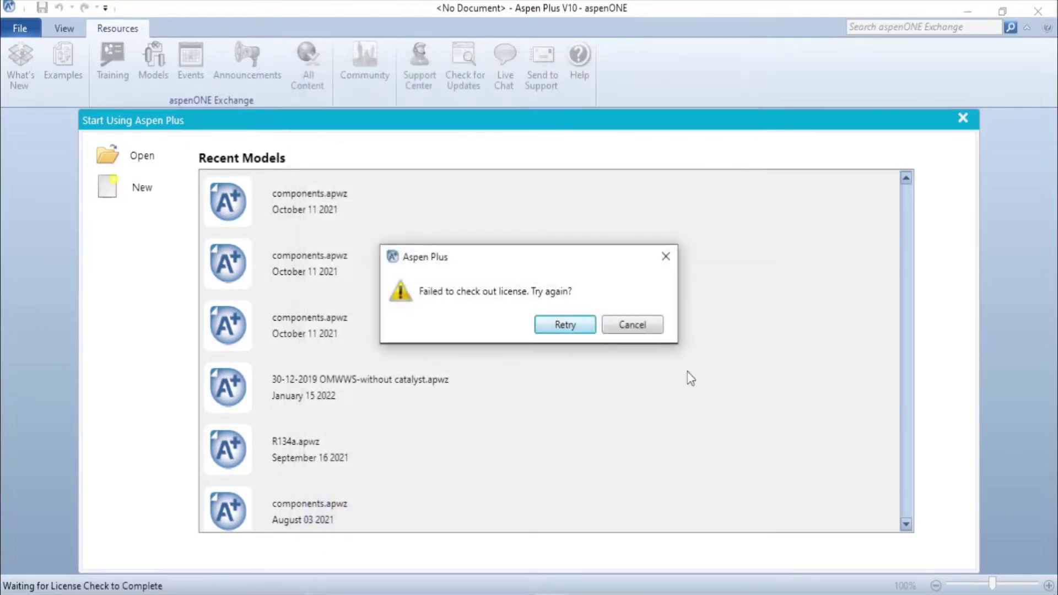
click(634, 326)
click(1039, 11)
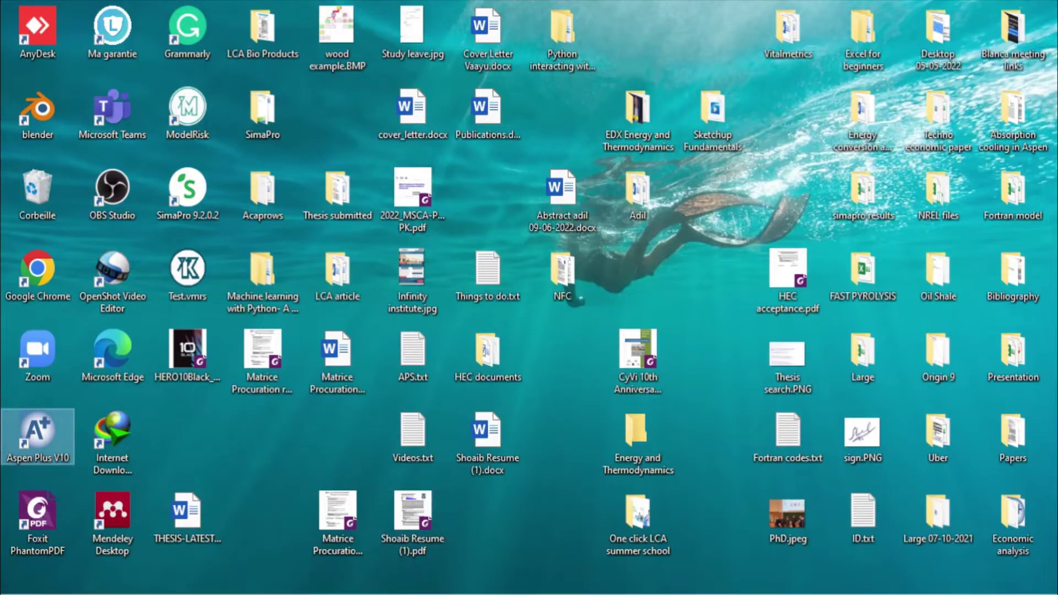
- Browse to Téléchargements > Compressed > ASPEN_10_ST > med.aspenONE.v10 > install_Sentinel.RMS.8.5.1.Server > Tools
key(super+e)
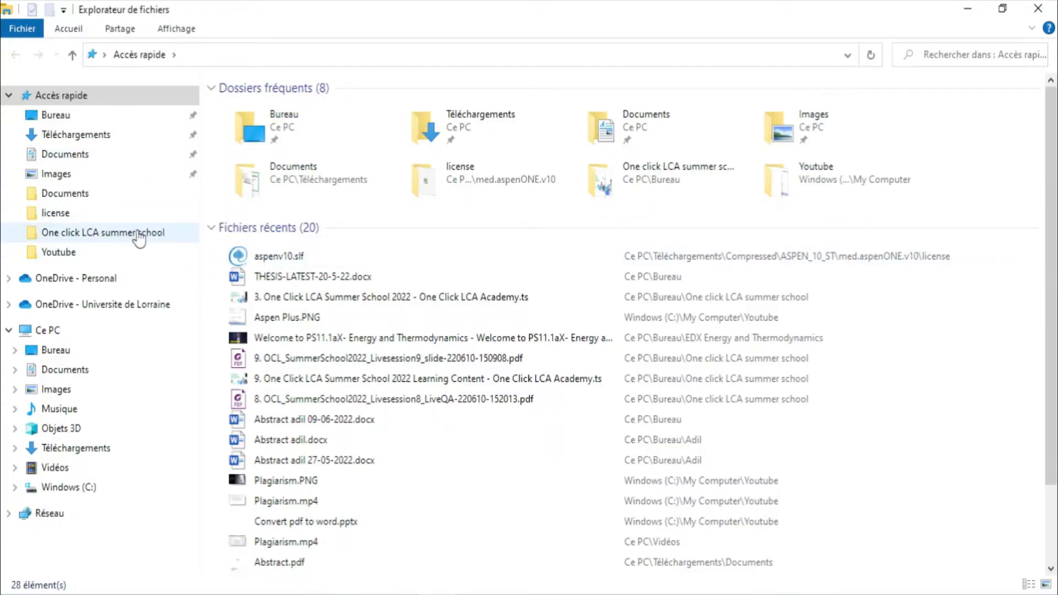
click(128, 138)
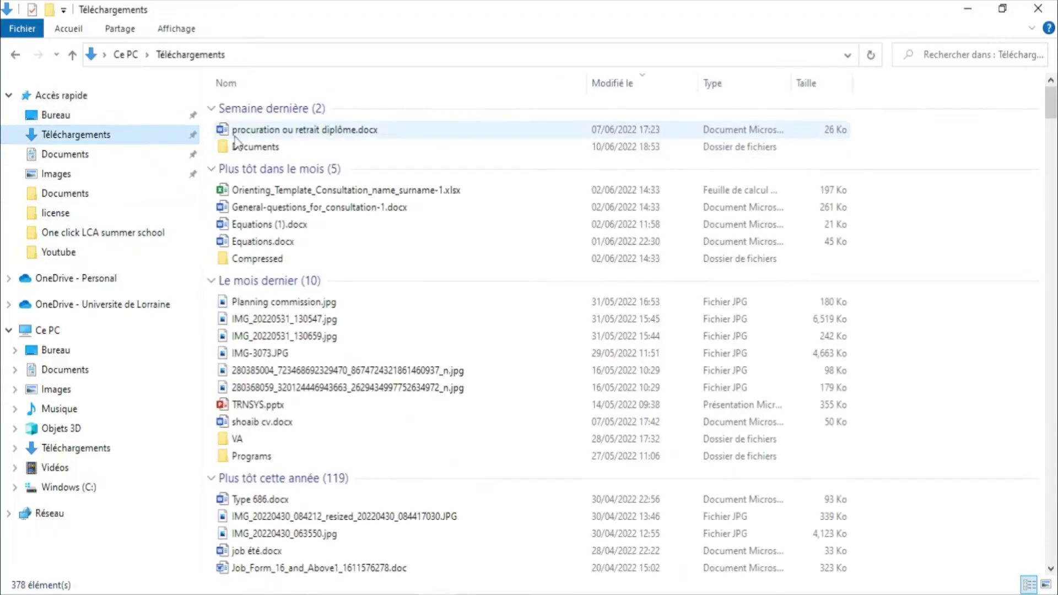
double_click(267, 260)
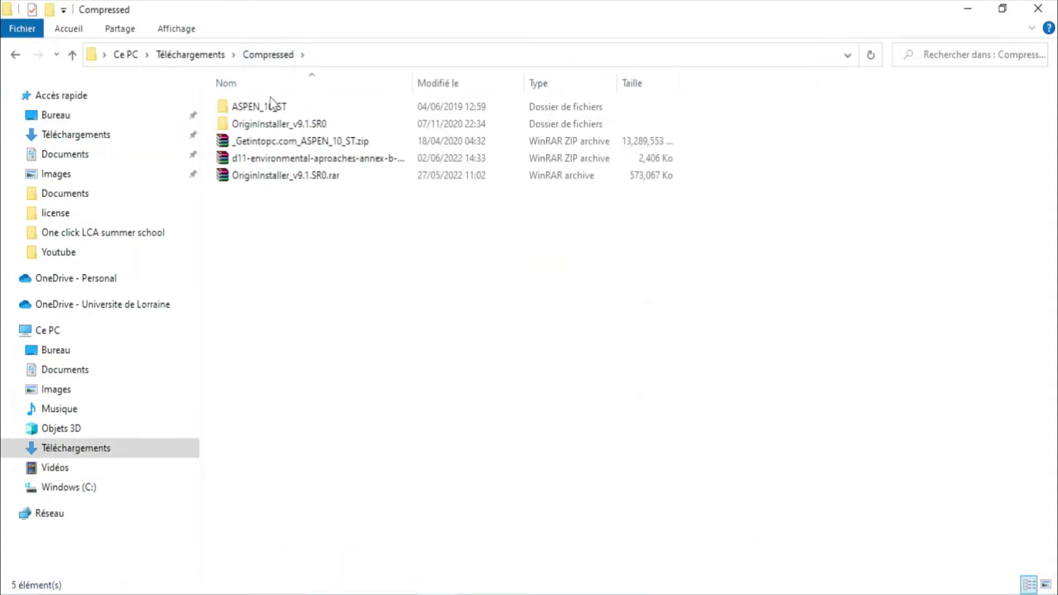
double_click(272, 106)
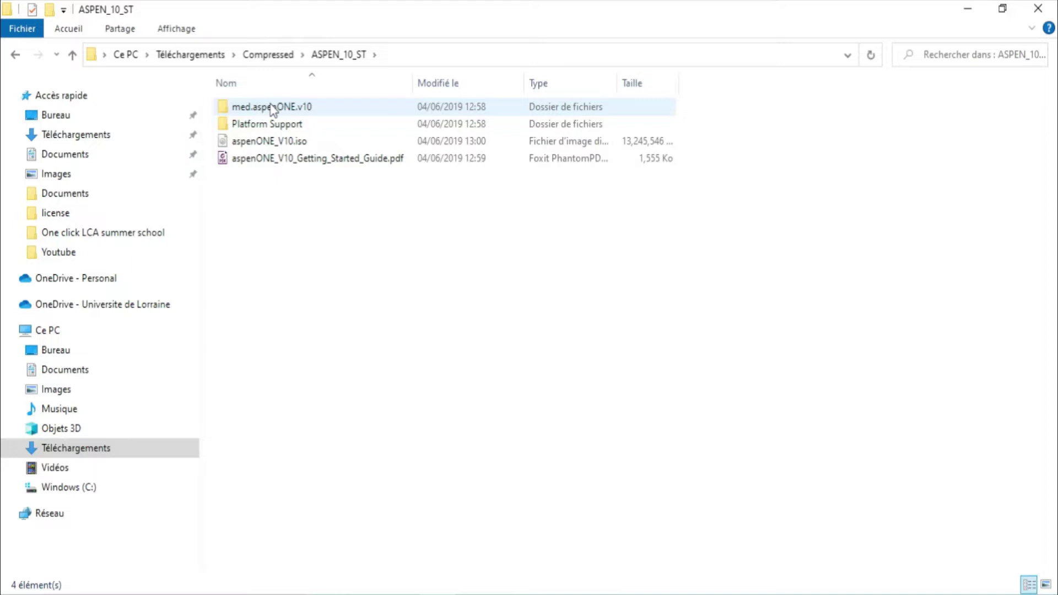
double_click(272, 107)
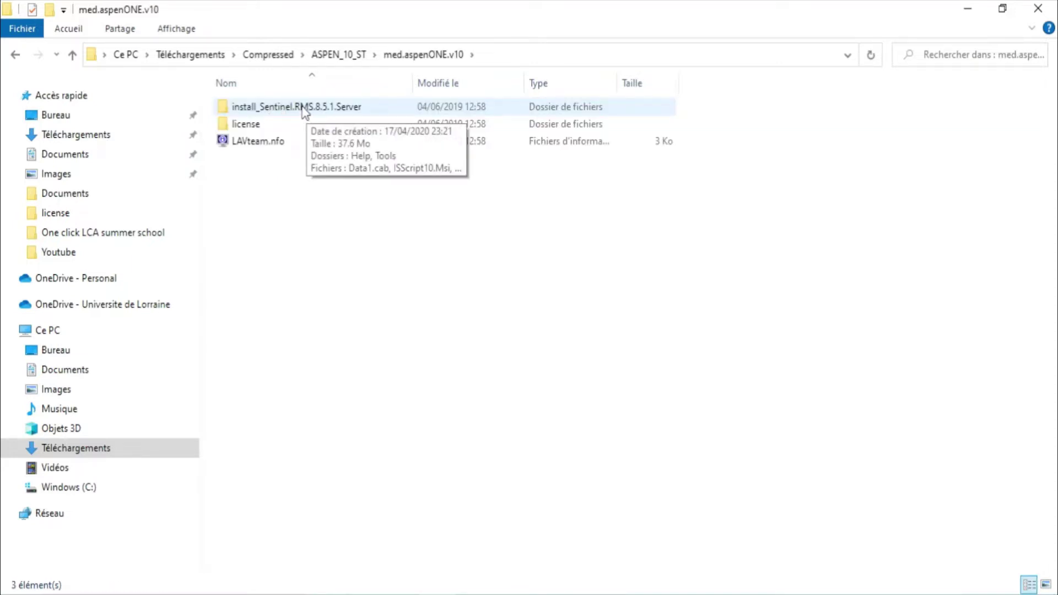
double_click(286, 108)
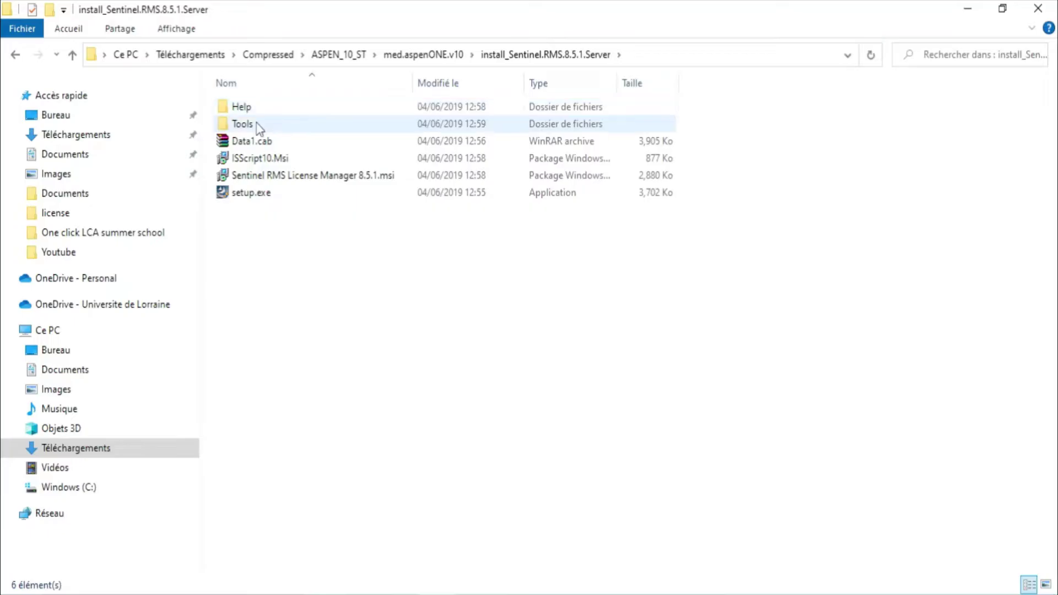
double_click(258, 126)
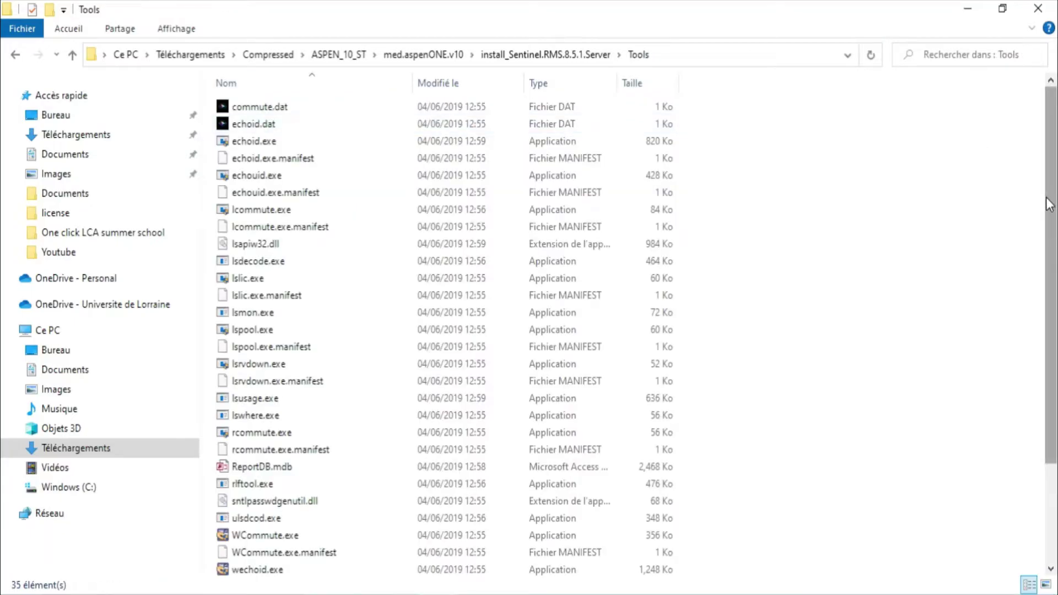
drag(1050, 303, 1042, 465)
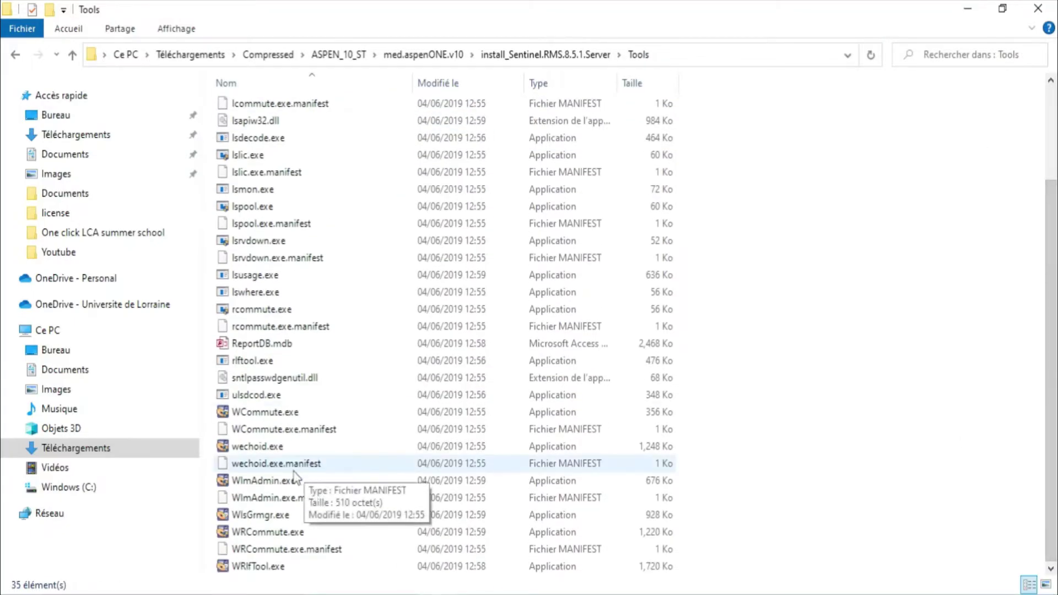
- Run WlmAdmin.exe as administrator
double_click(254, 482)
right_click(251, 481)
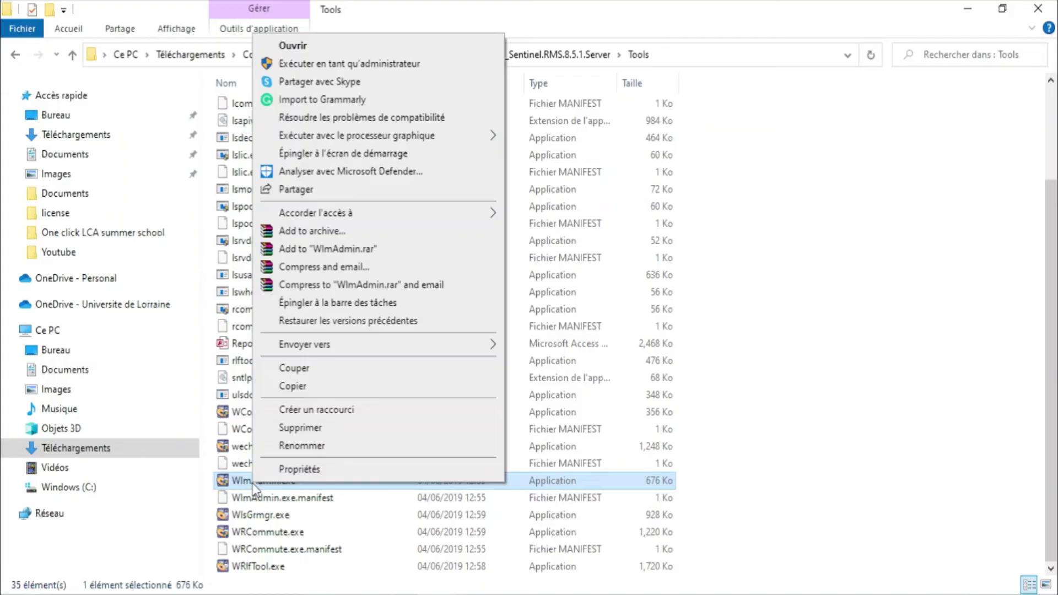
click(386, 70)
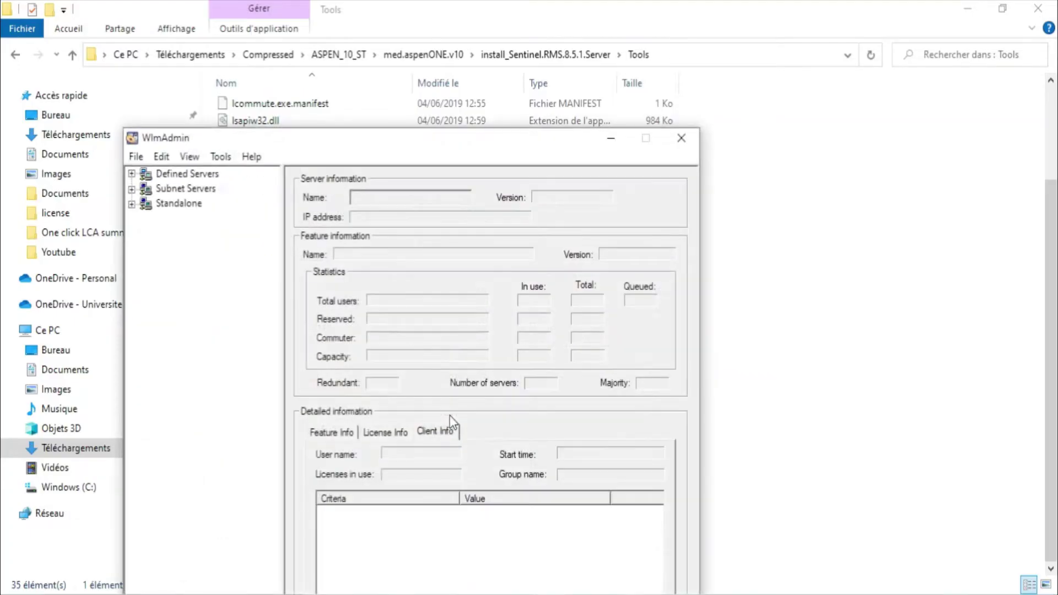
- Expand Subnet Servers and bring up the actions for the computer's license server
click(132, 189)
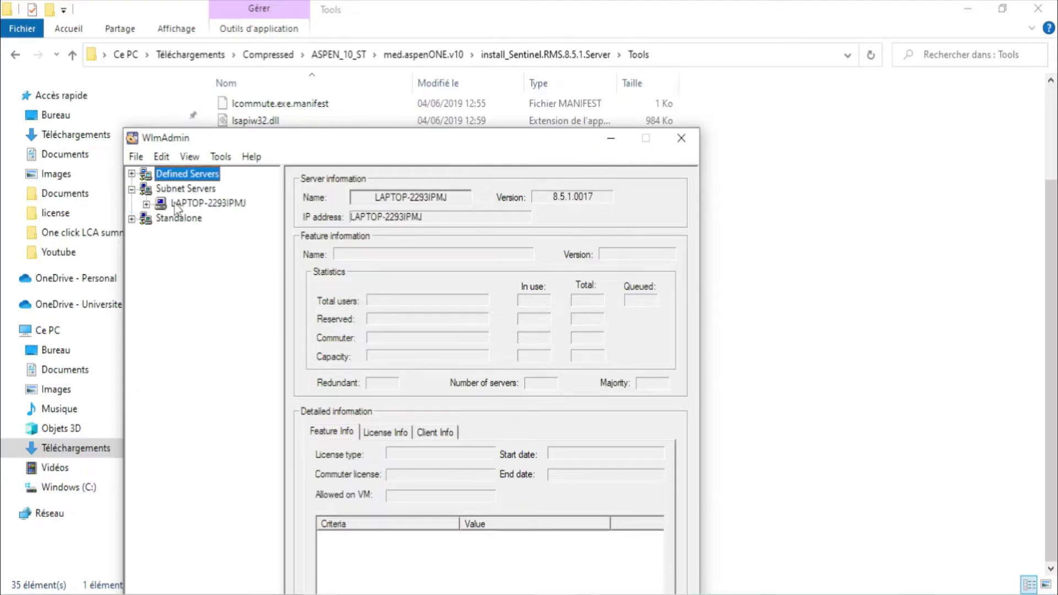
click(206, 207)
right_click(205, 206)
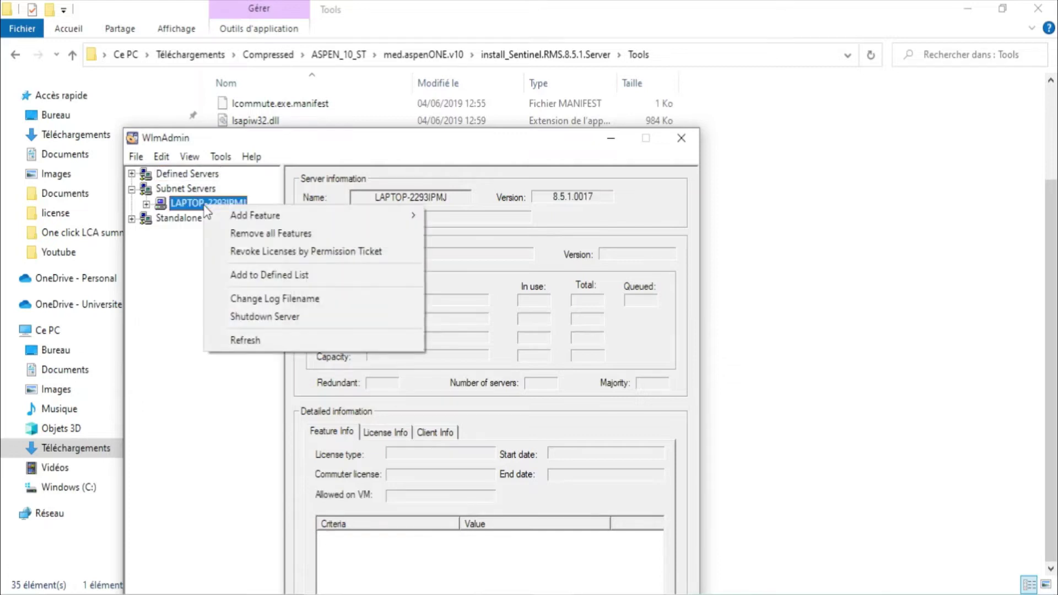
- Add the aspenv10.slf license file to the local server using Add Feature > From a File > To Server
mouse_move(348, 217)
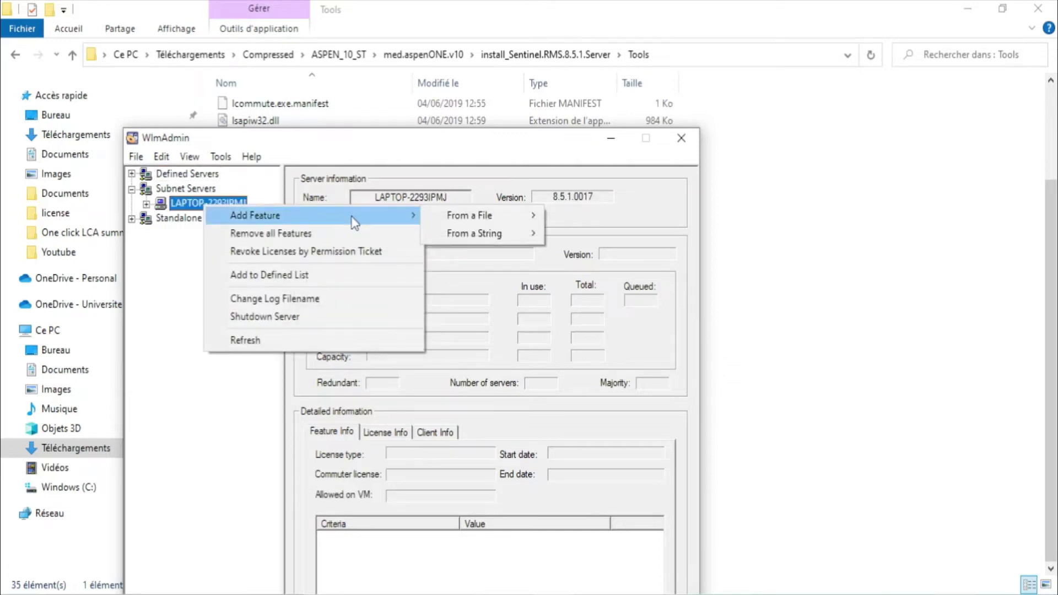
mouse_move(477, 221)
click(587, 207)
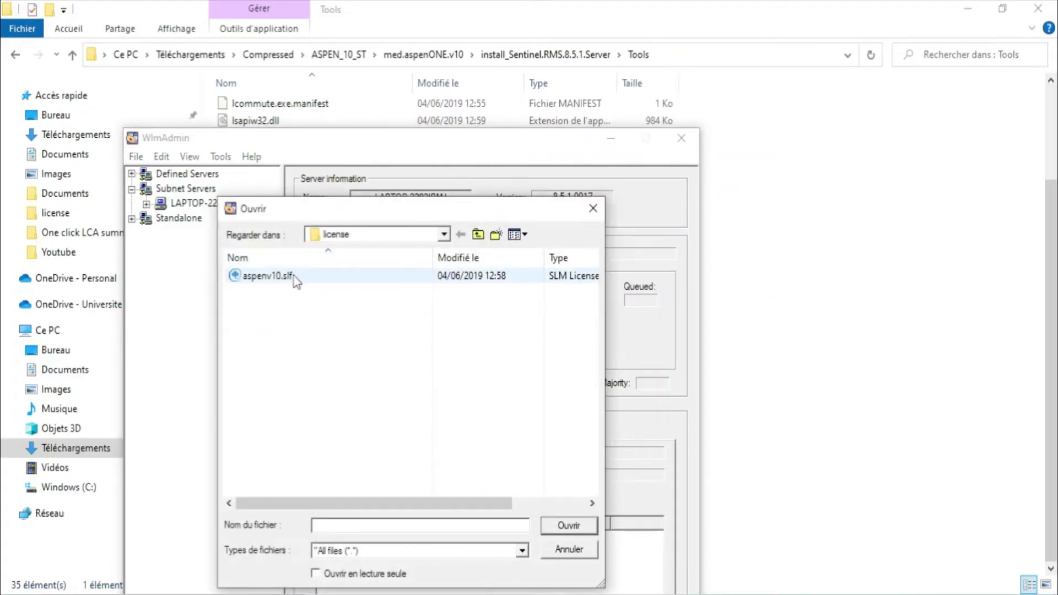
click(277, 282)
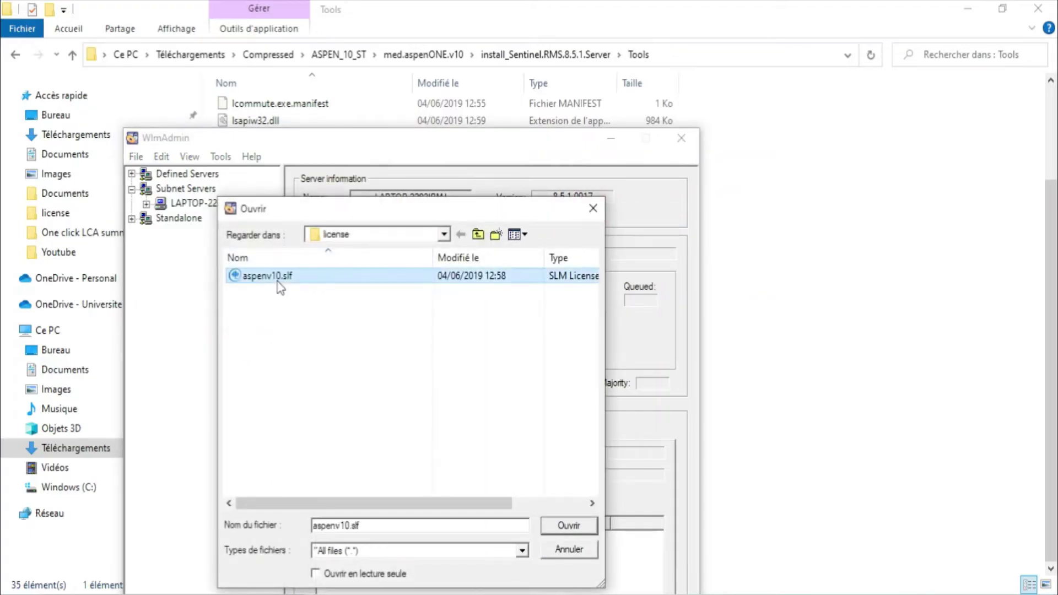
click(570, 527)
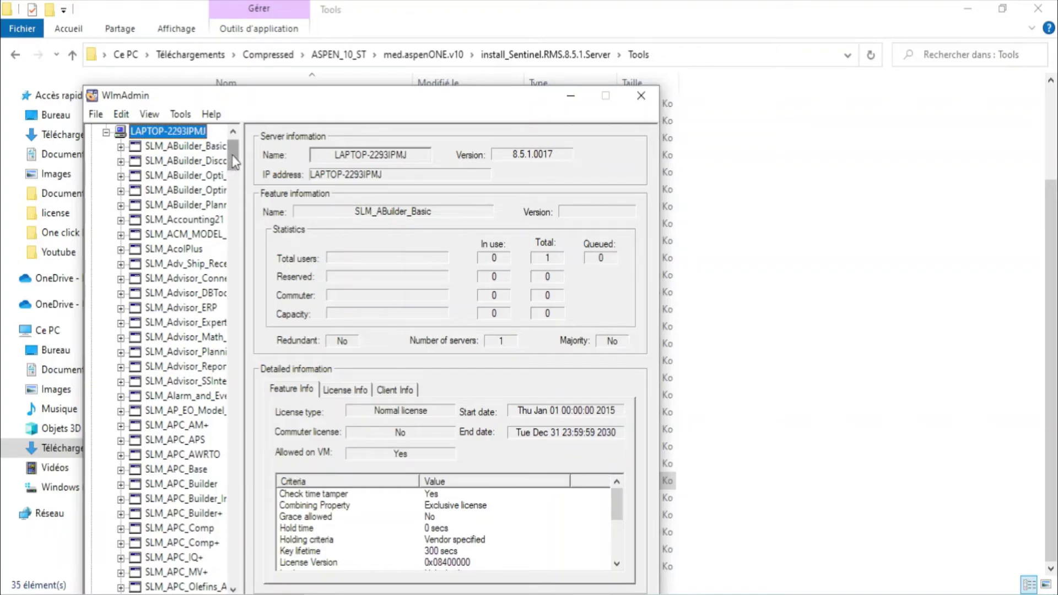
- Check the loaded feature list, then close WlmAdmin and the Tools folder window
drag(237, 163, 214, 147)
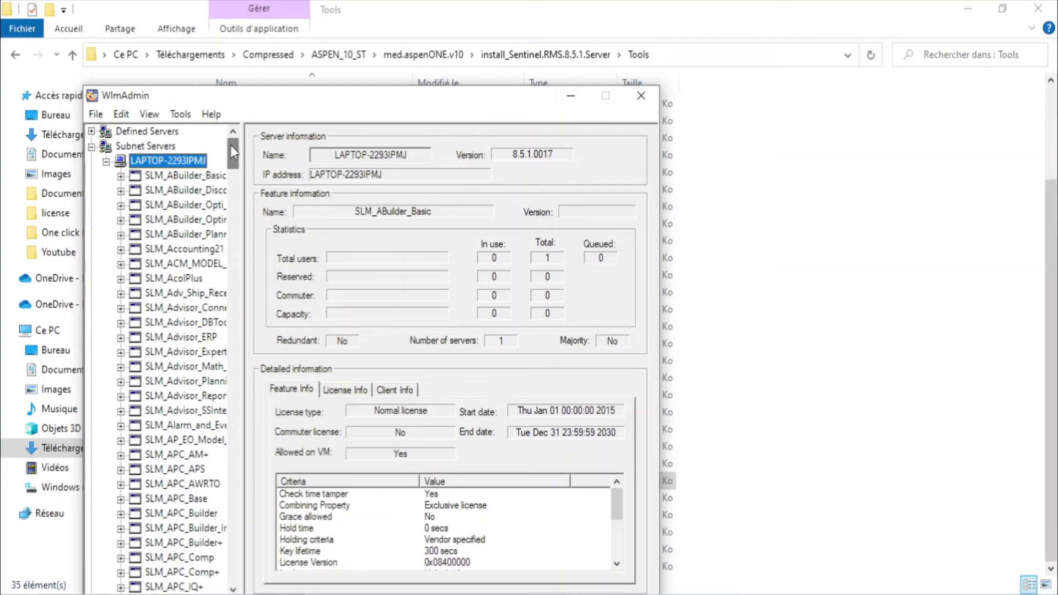
click(106, 161)
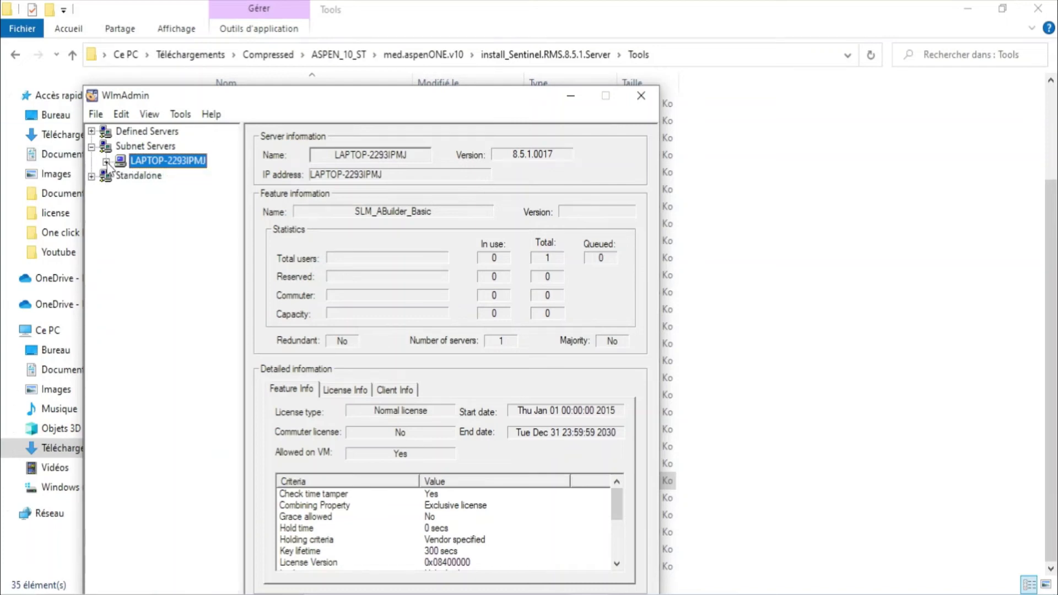
click(106, 161)
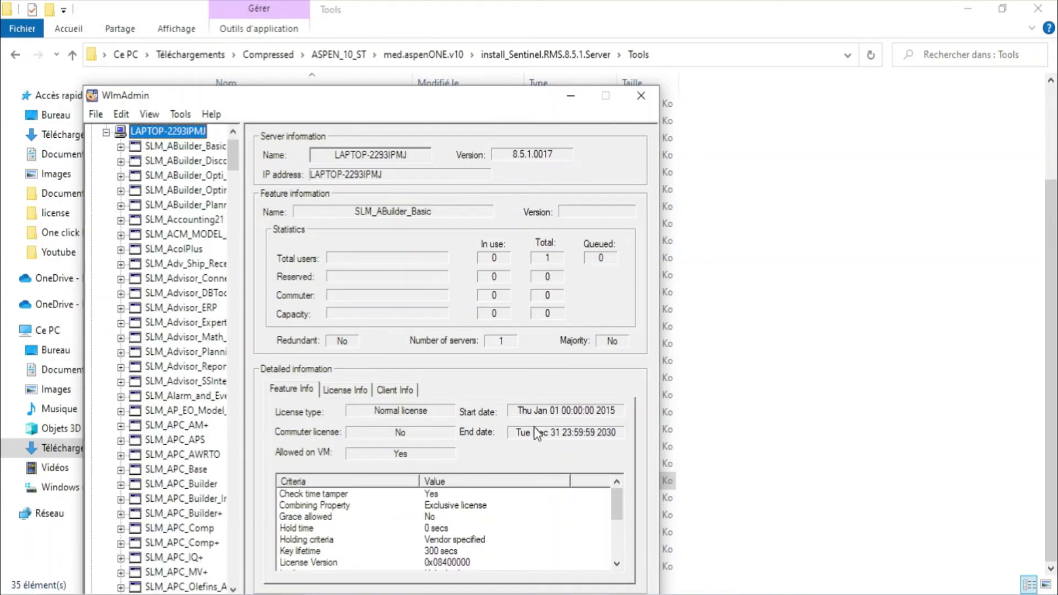
click(641, 96)
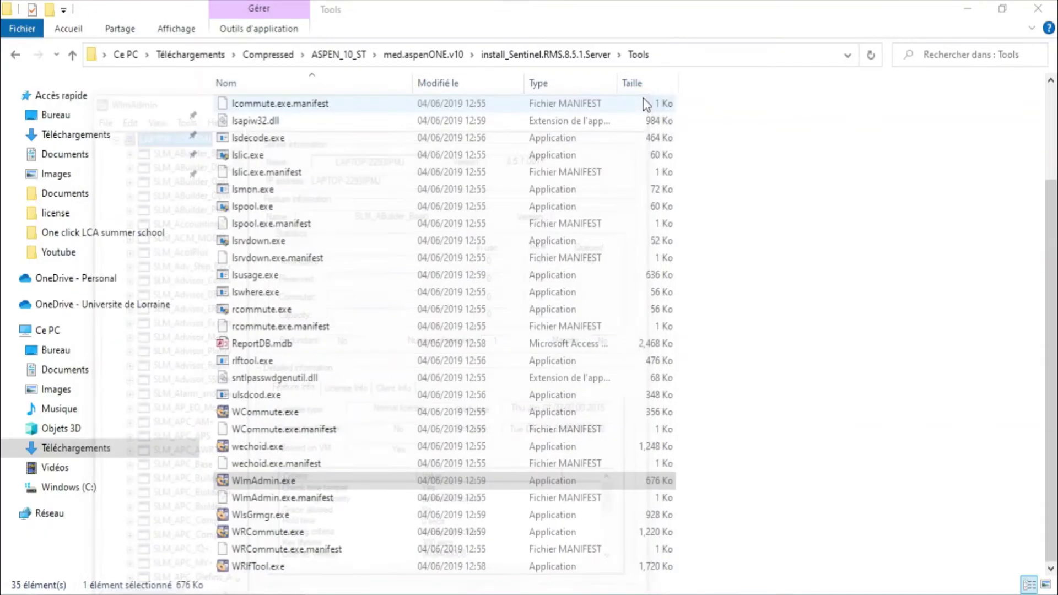
click(1049, 8)
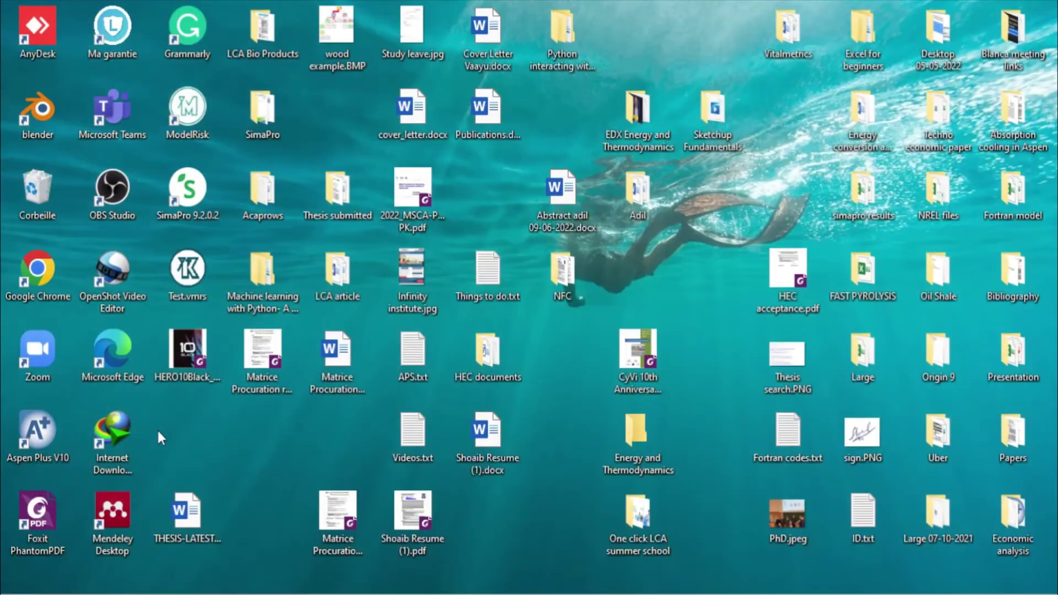
- Relaunch Aspen Plus V10 from its desktop shortcut and dismiss the Product Registration window
right_click(36, 436)
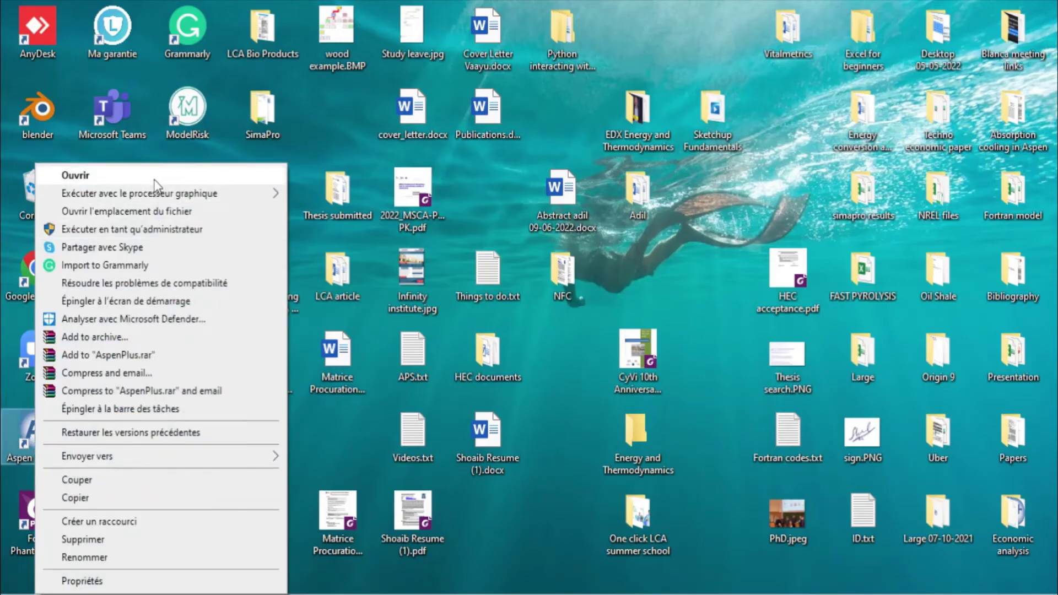
click(155, 182)
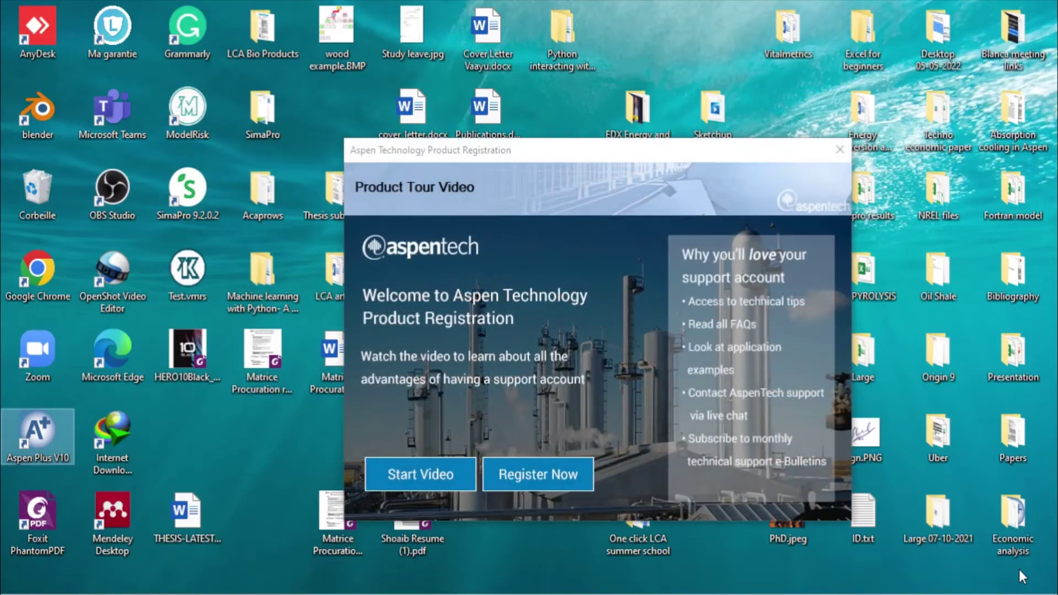
click(839, 149)
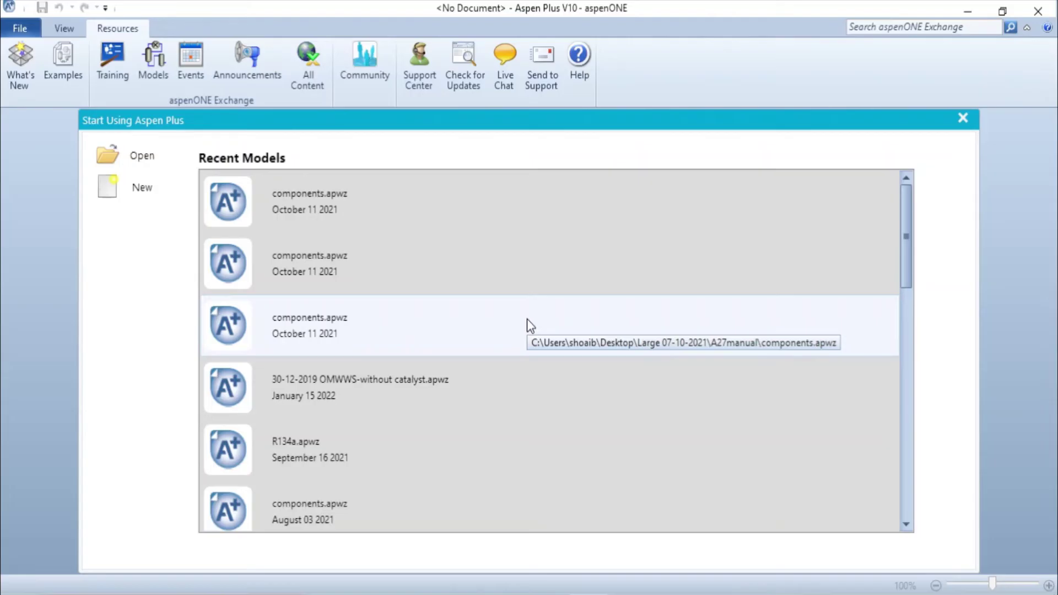
- Create a new Blank Simulation from the Start page
click(153, 189)
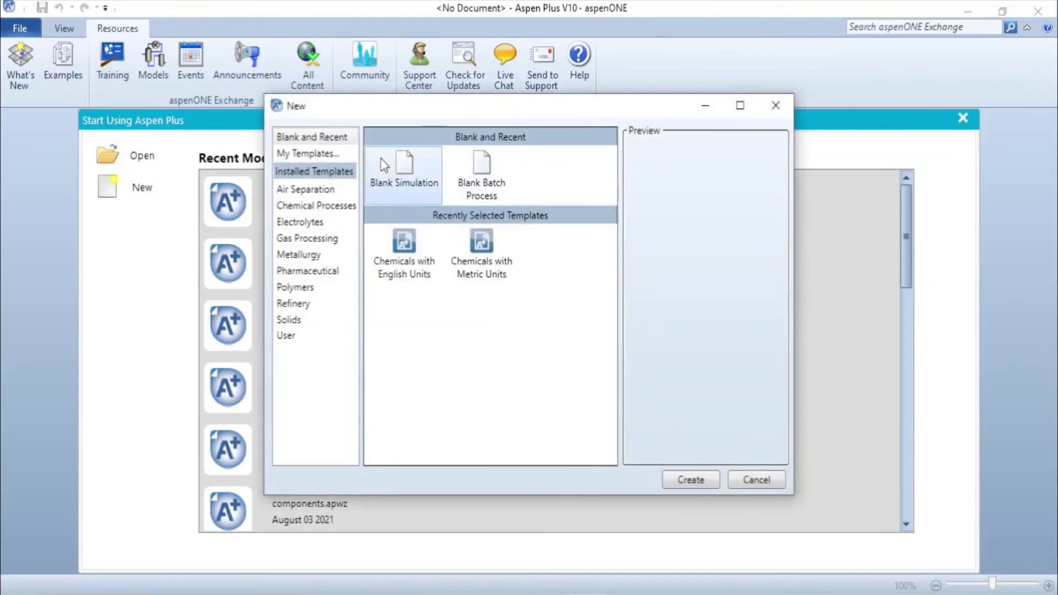
click(704, 481)
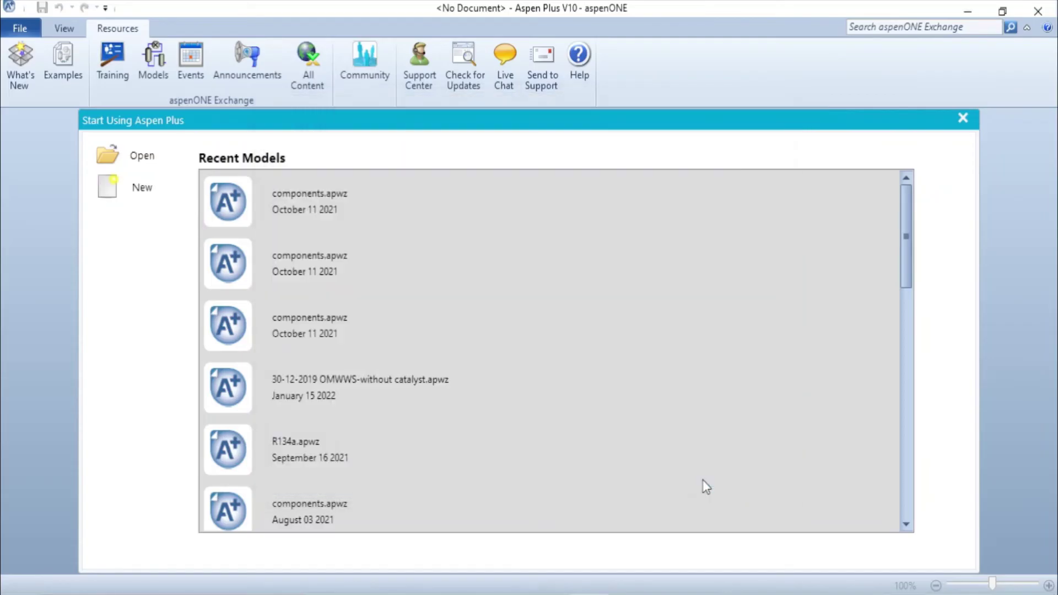